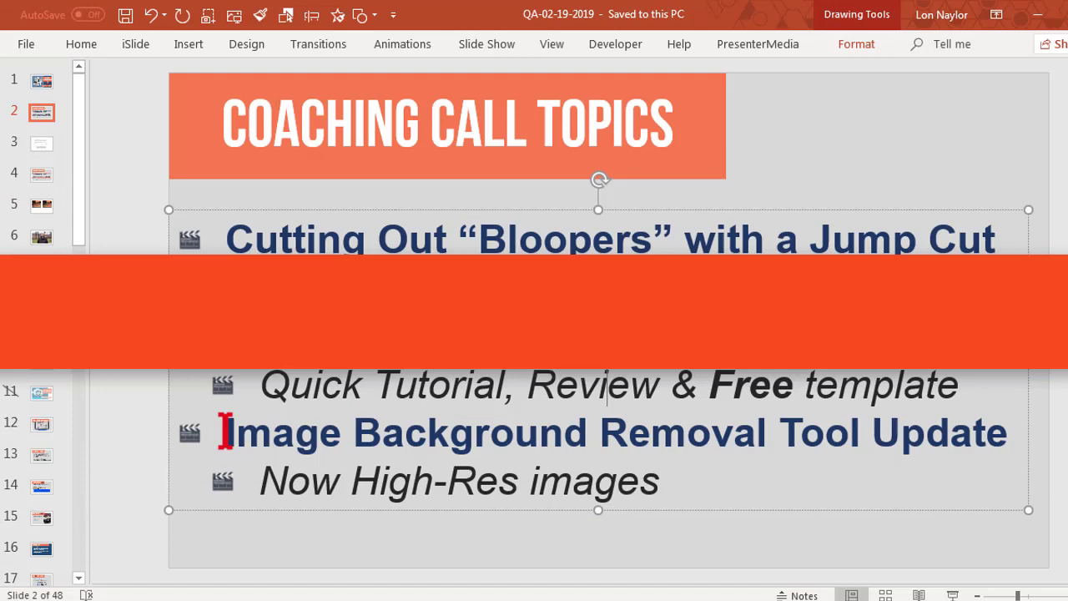
- Leave the slide and bring up the remove.bg tab in Chrome, selecting its web address
left_click_drag(227, 432, 1066, 434)
left_click(1066, 453)
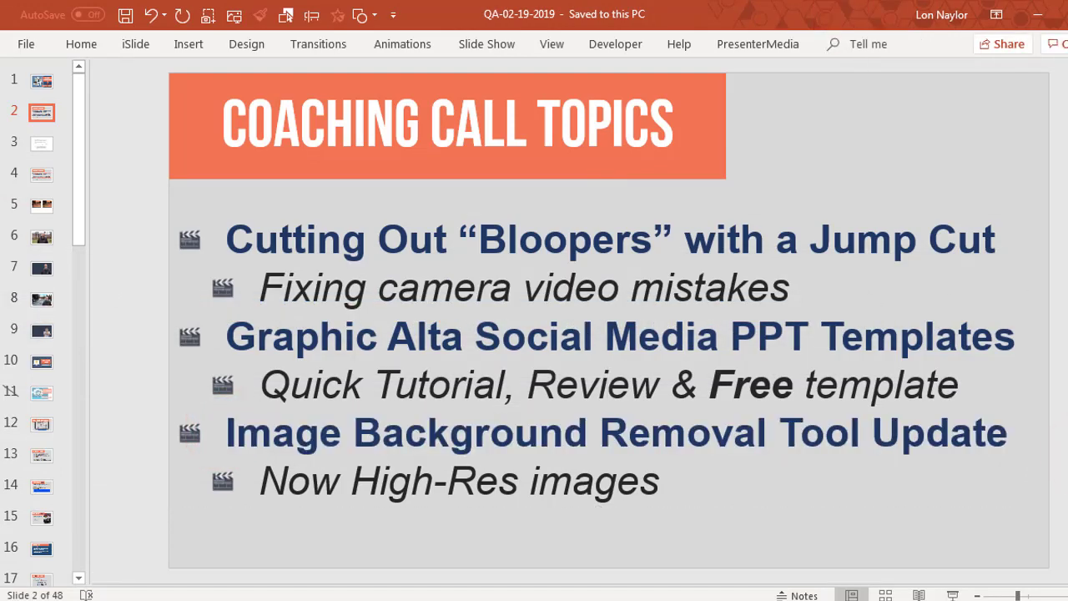
mouse_move(245, 600)
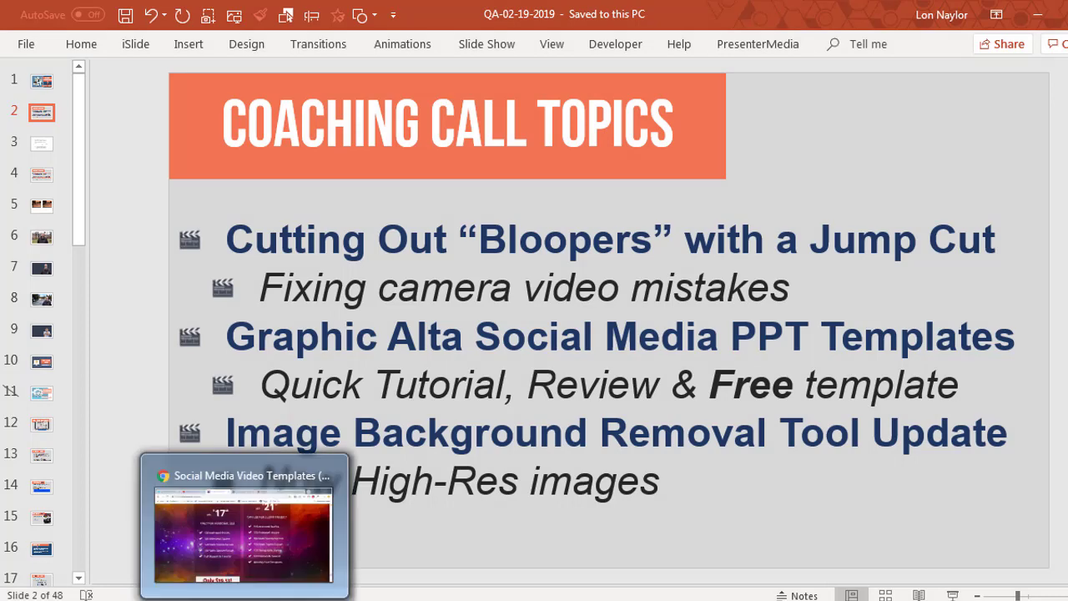
left_click(244, 599)
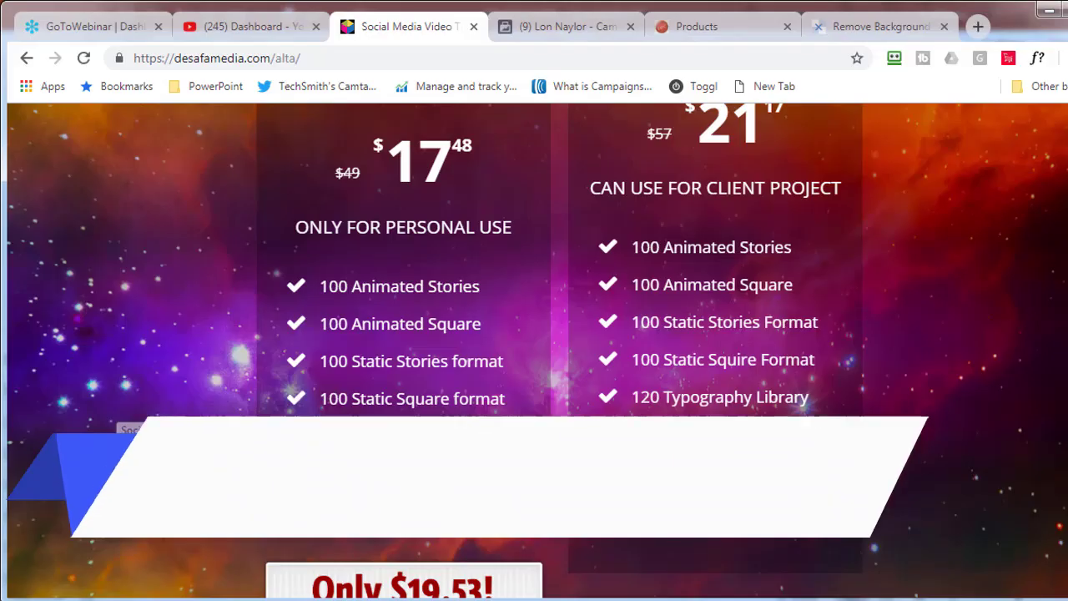
left_click(858, 28)
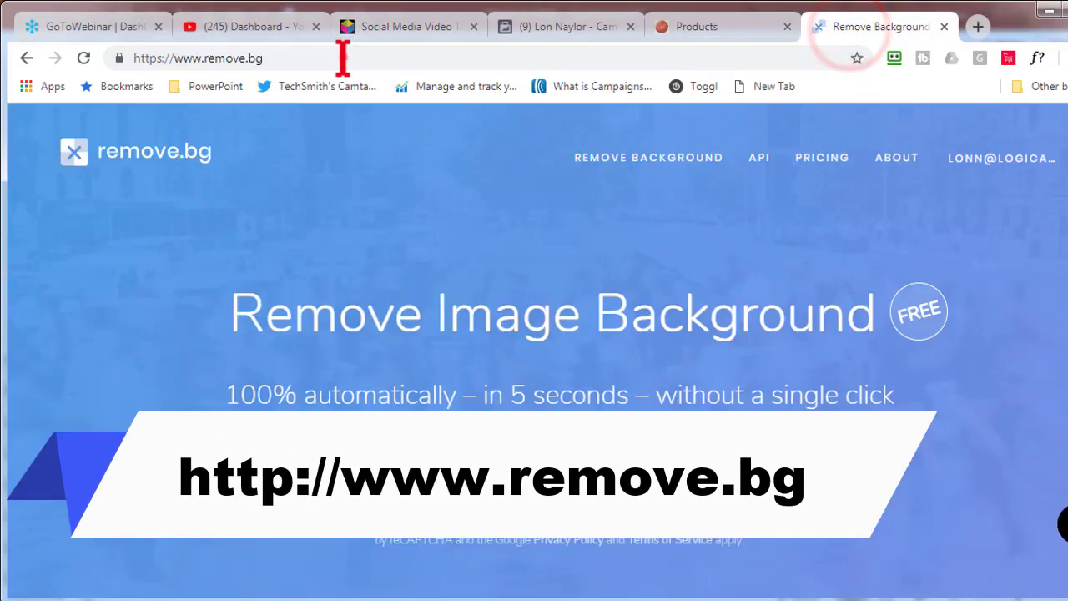
left_click(342, 58)
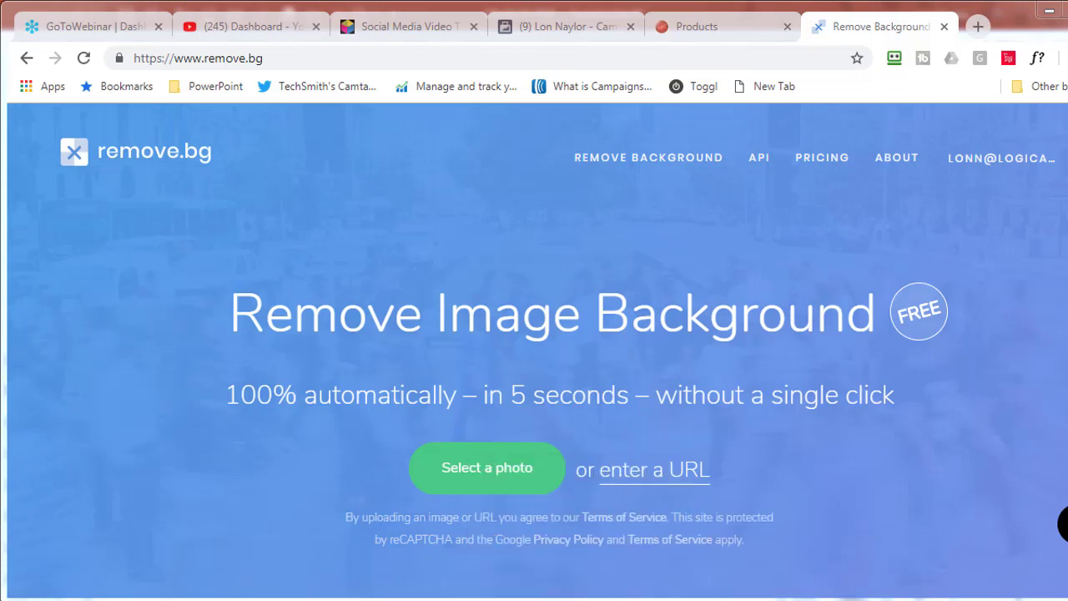
- On title slide 1 of QA-02-19-2019, nudge the presenter video down two arrow-key steps
mouse_move(188, 600)
left_click(176, 527)
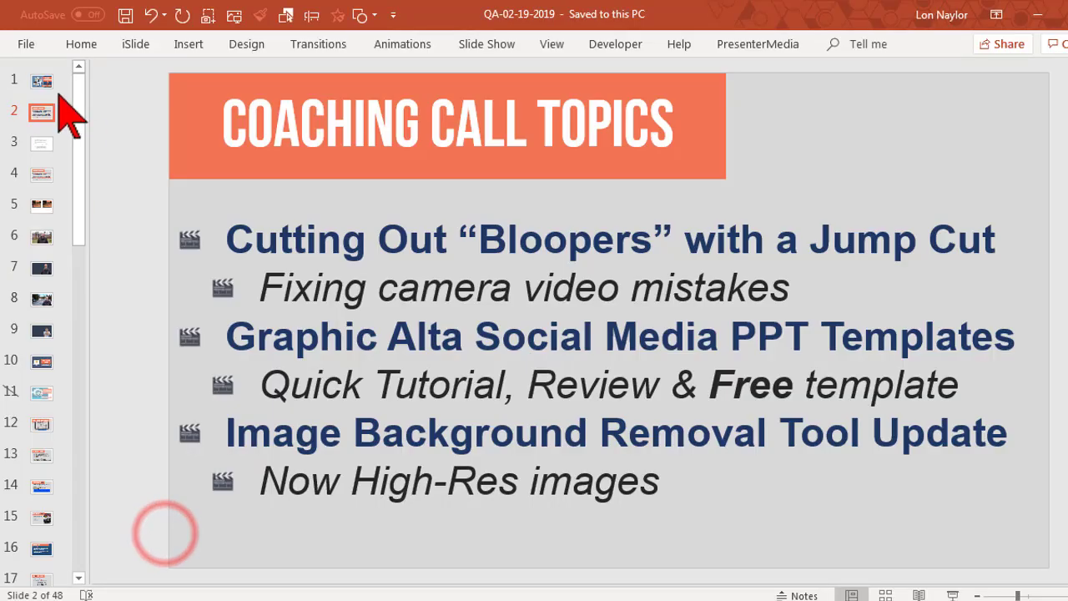
left_click(42, 81)
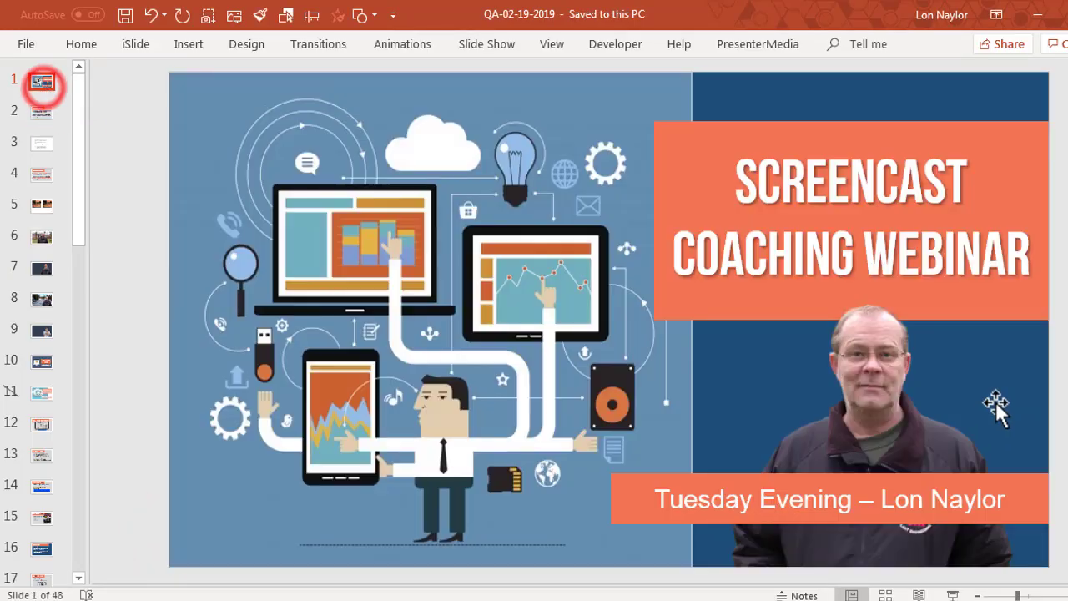
left_click(887, 421)
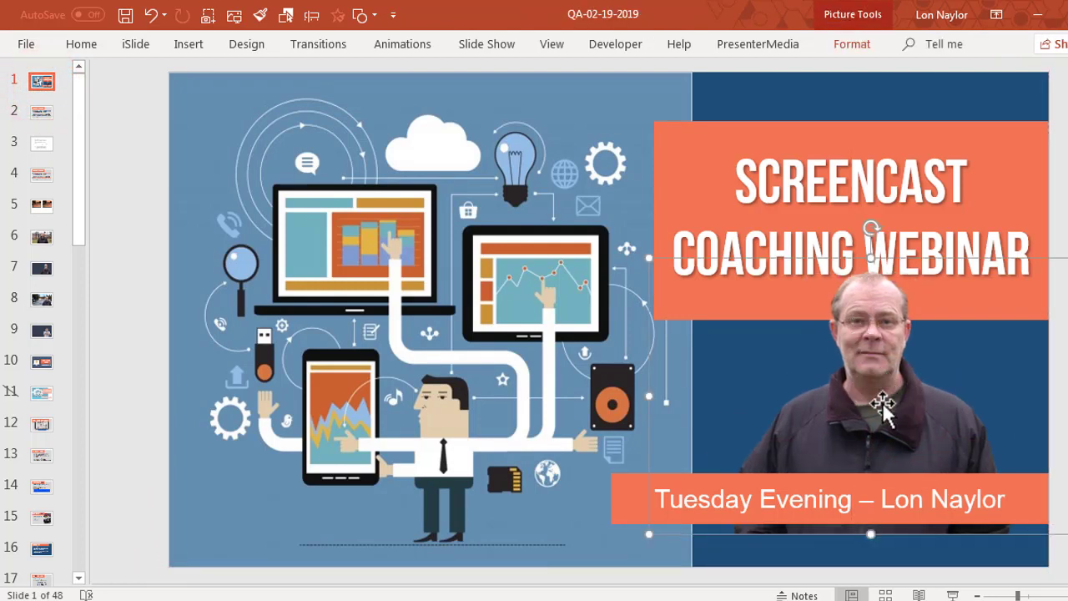
key("Down")
key("Down")
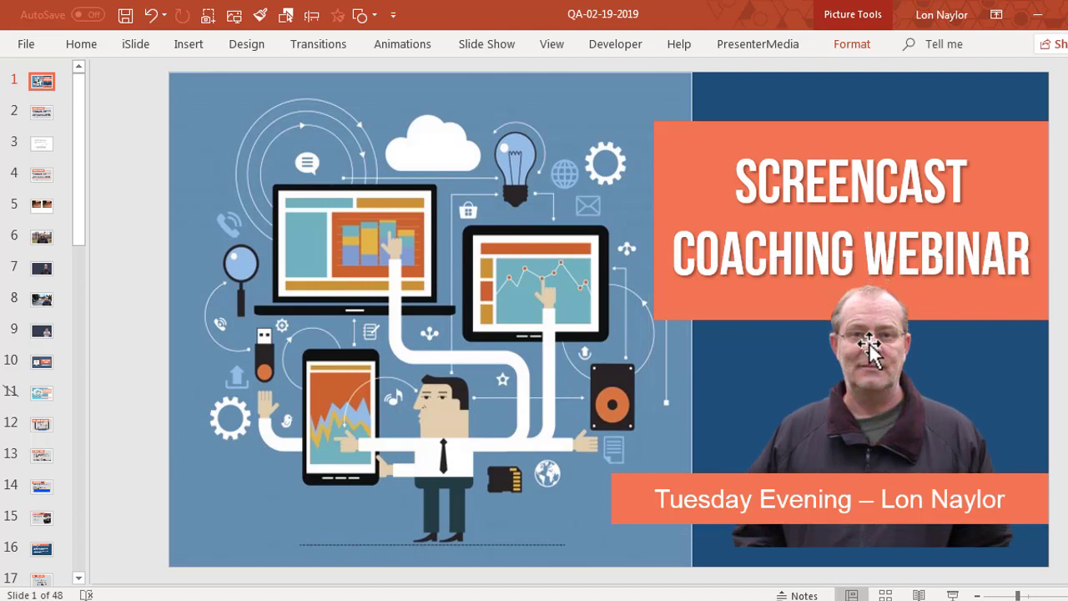
key("Down")
key("Down")
key("Down")
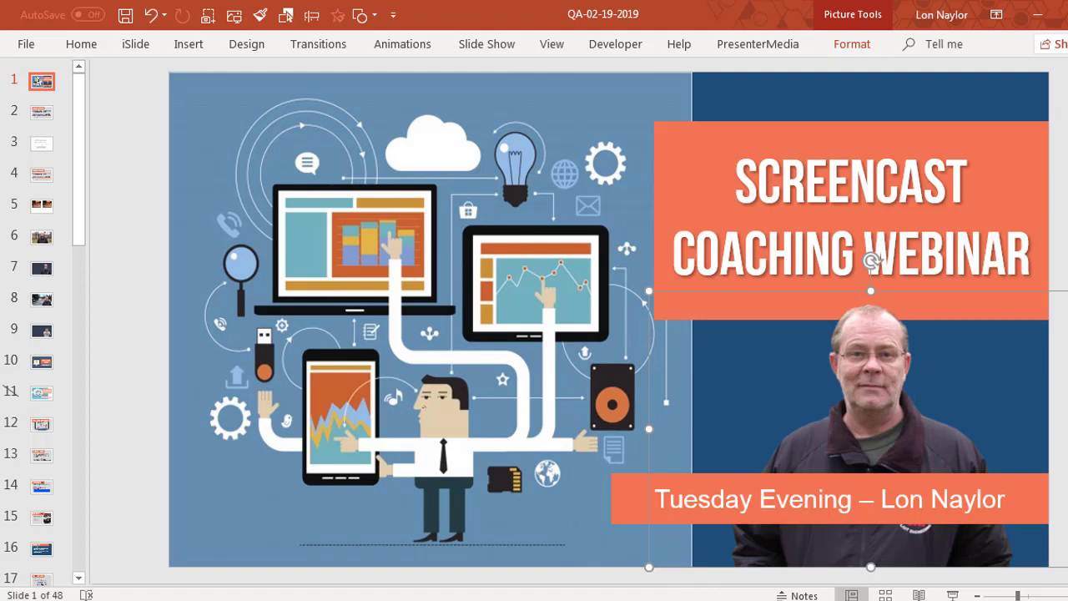
mouse_move(503, 600)
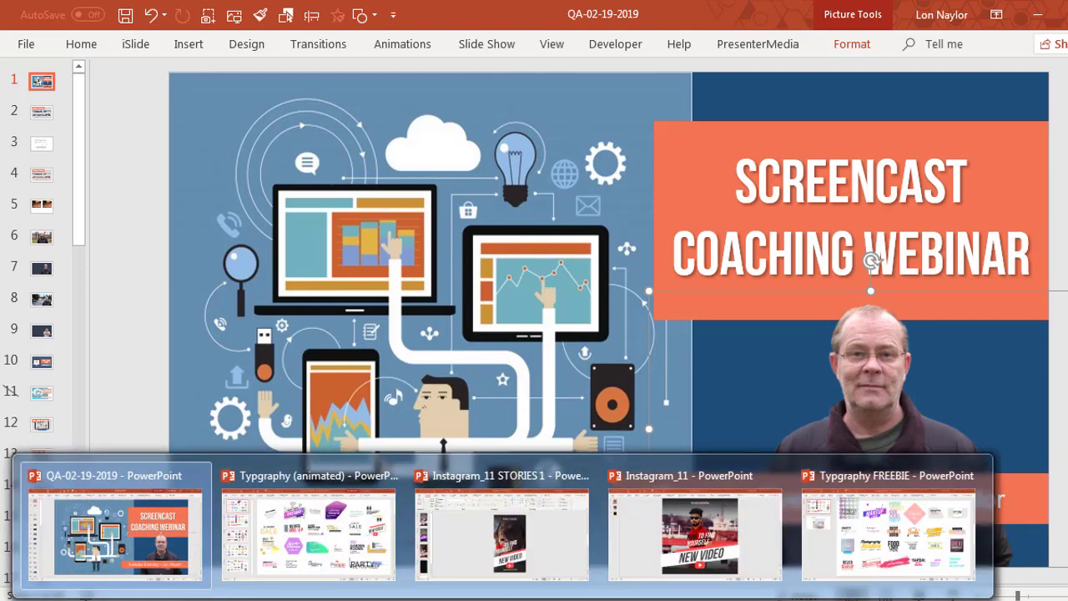
- Scroll remove.bg down to the Original image and Image without background panel
mouse_move(242, 600)
left_click(242, 518)
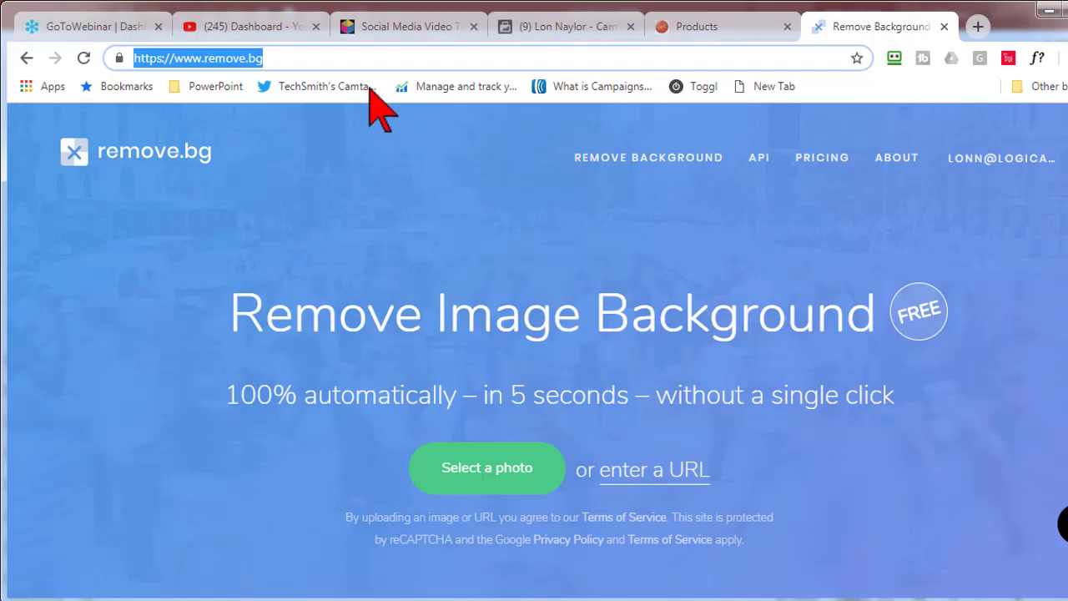
left_click(340, 61)
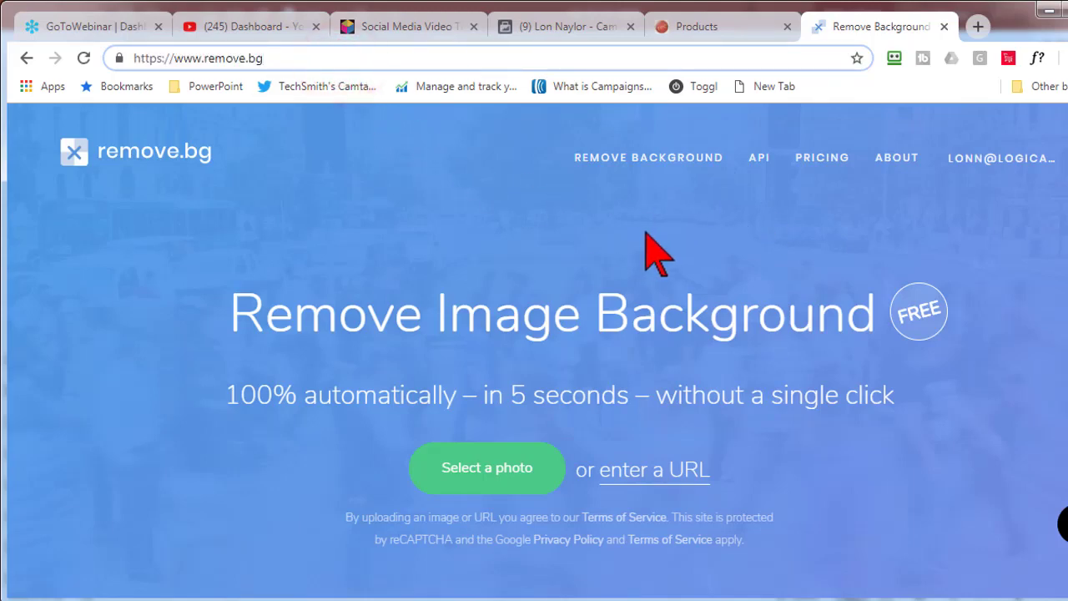
scroll(651, 242, "down", 1)
scroll(680, 213, "down", 5)
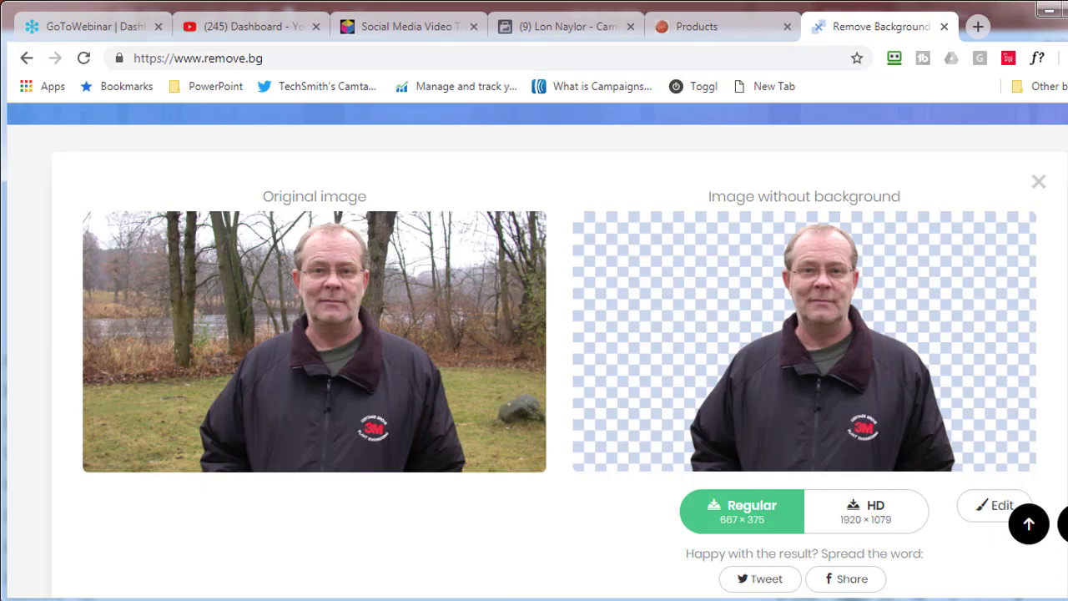
- Download the Regular 667 × 375 background-free image, then return to the page top
scroll(533, 359, "up", 5)
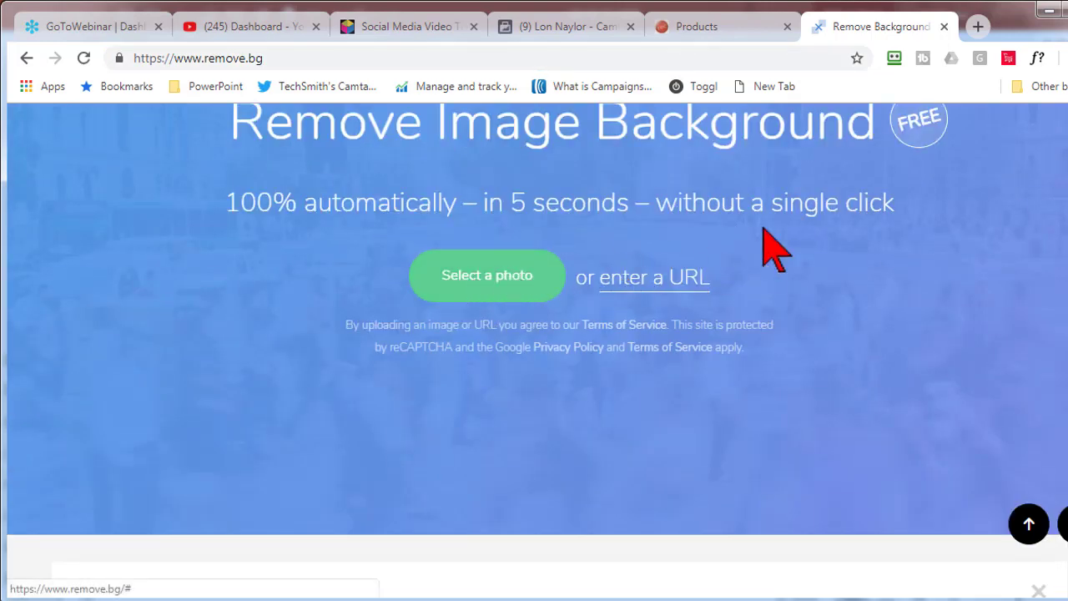
scroll(667, 345, "down", 5)
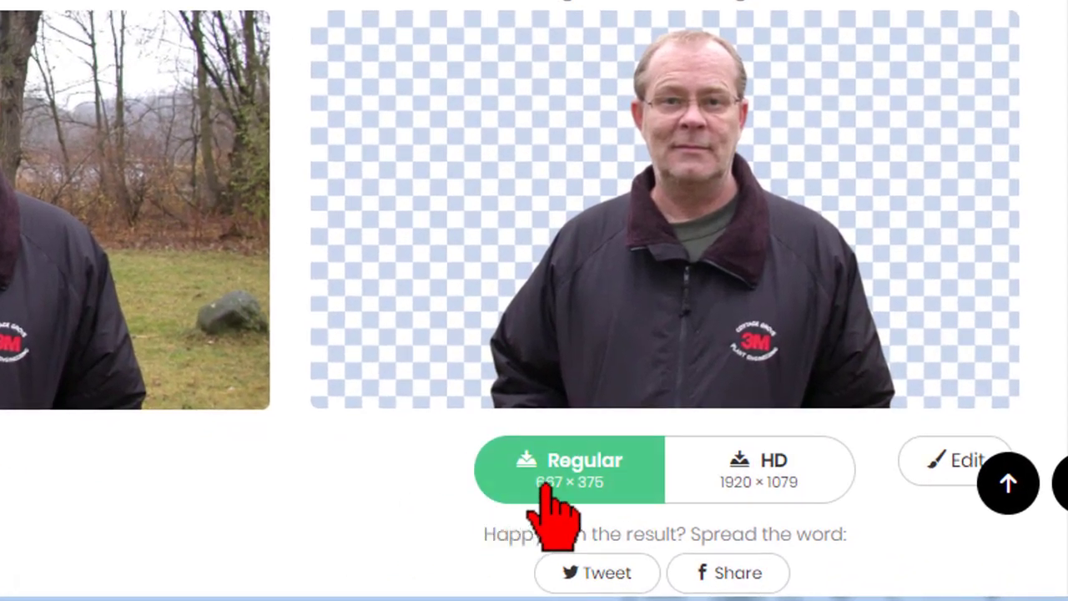
left_click(543, 495)
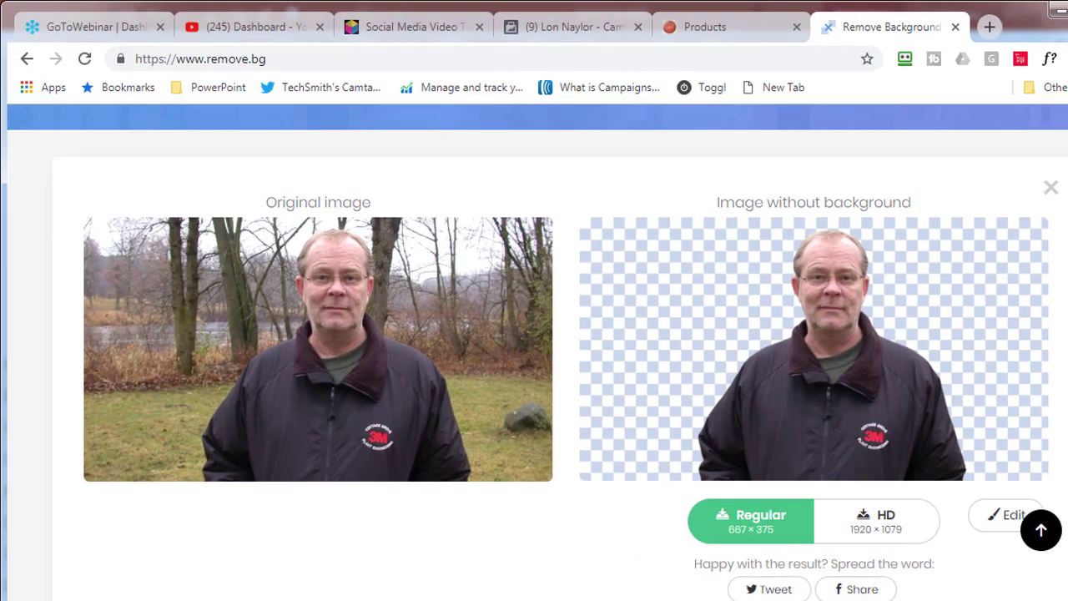
scroll(534, 351, "up", 10)
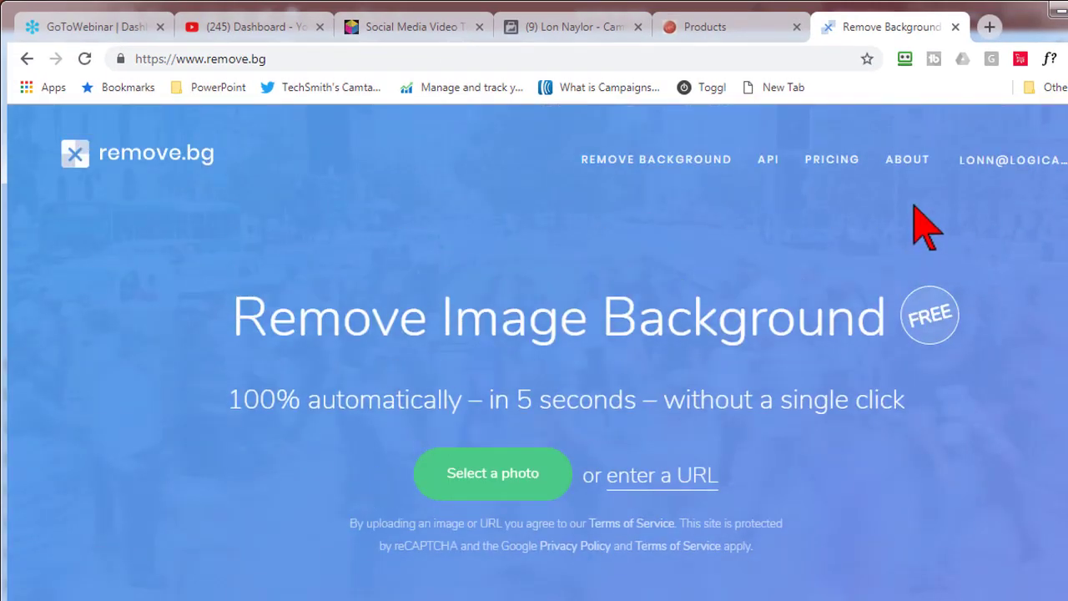
- Scroll the Pricing page through Free Background Removal and High Definition Images (up to 4000 × 2500)
left_click(829, 160)
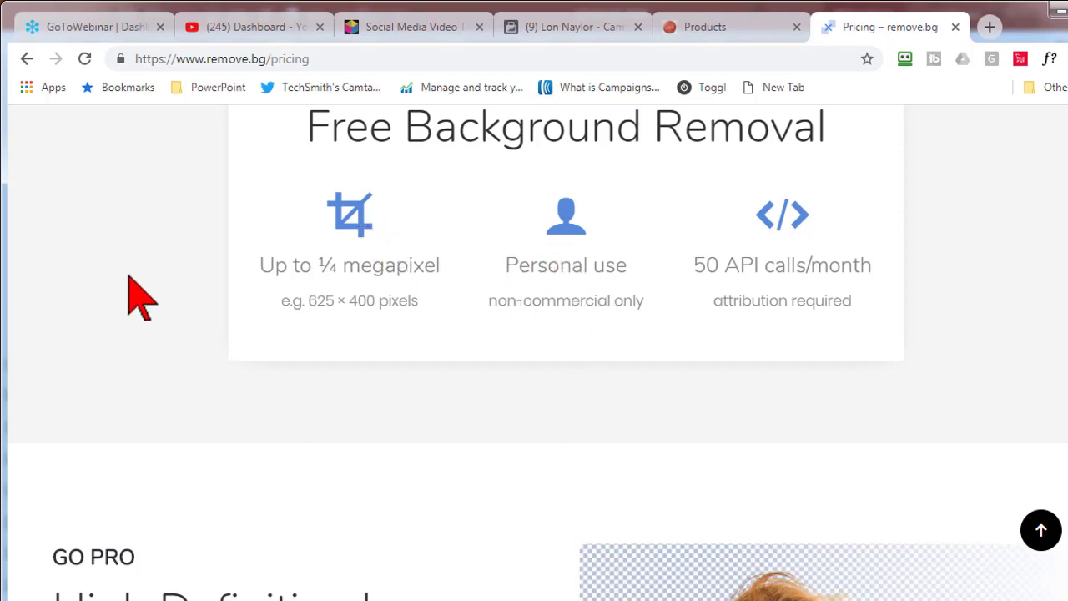
scroll(138, 280, "down", 4)
scroll(141, 260, "down", 1)
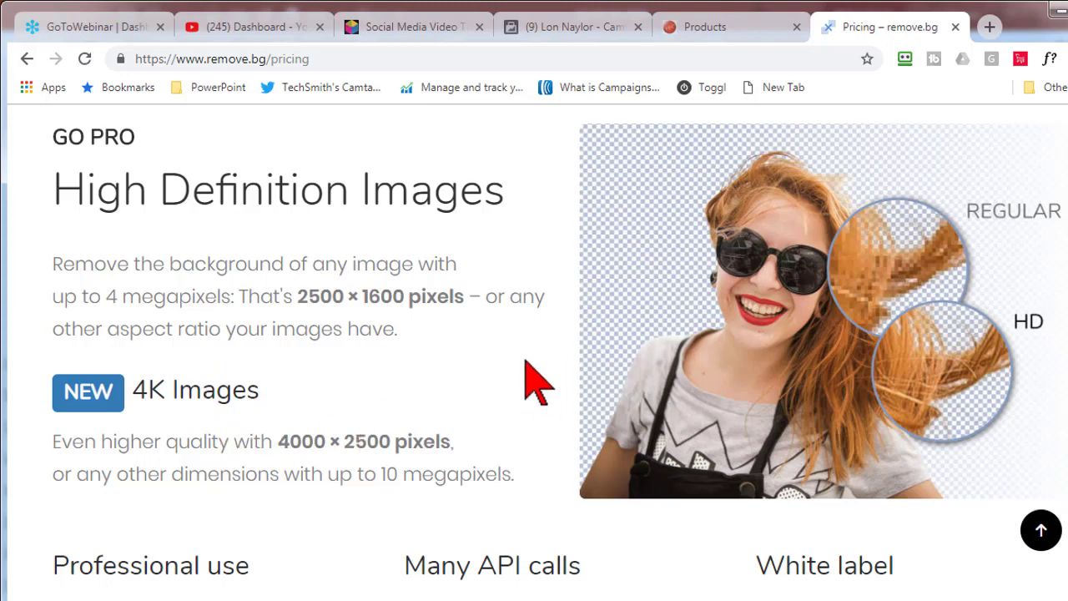
- Show the monthly Personal, Basic, Professional and Business plans, highlighting Personal's 25 HD Images
scroll(534, 375, "down", 8)
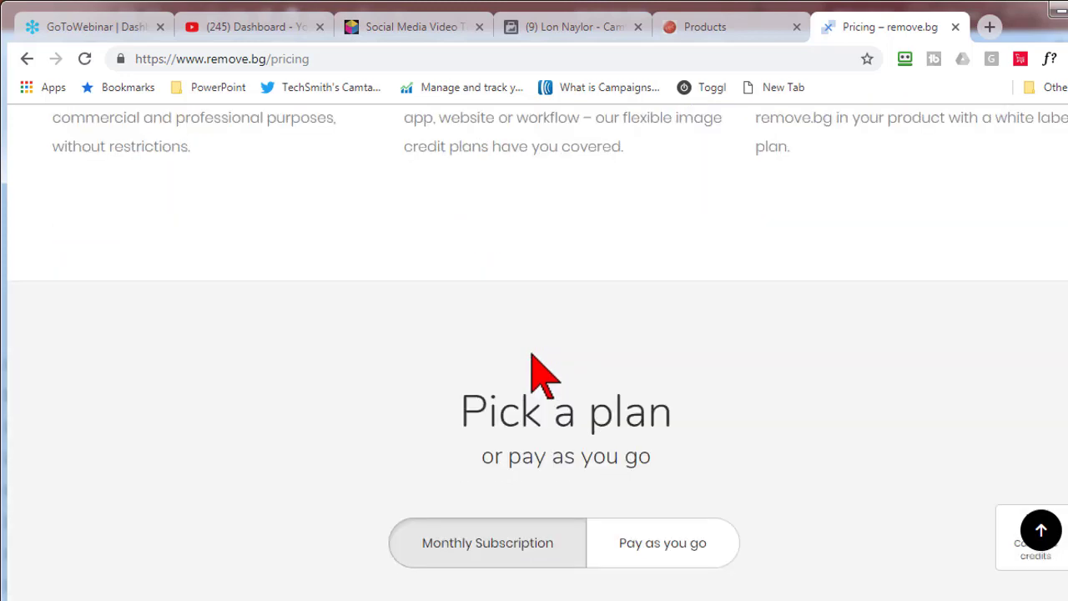
scroll(543, 367, "down", 3)
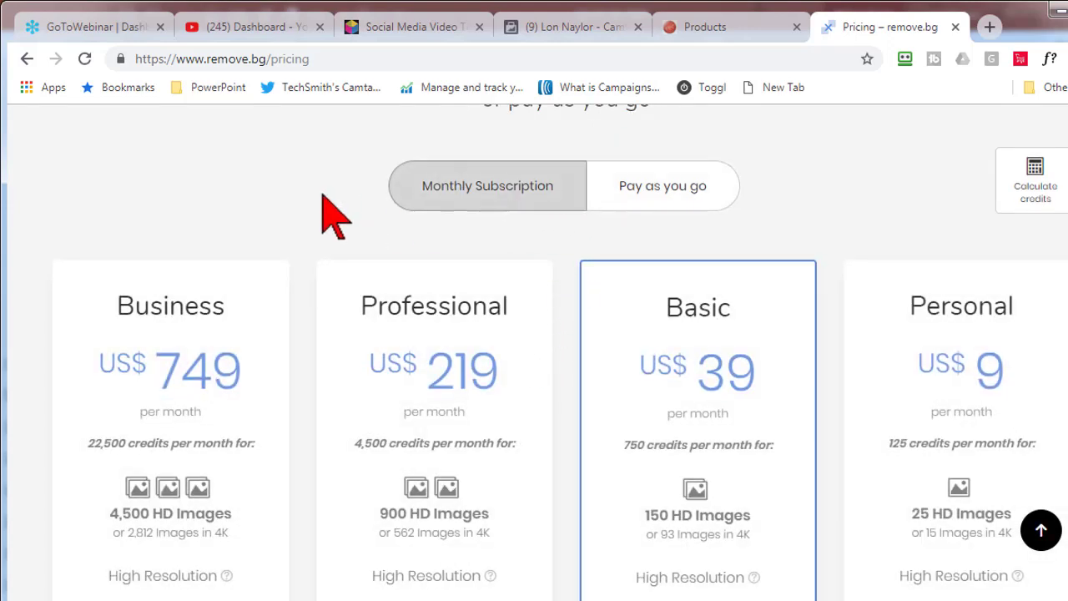
scroll(334, 215, "down", 1)
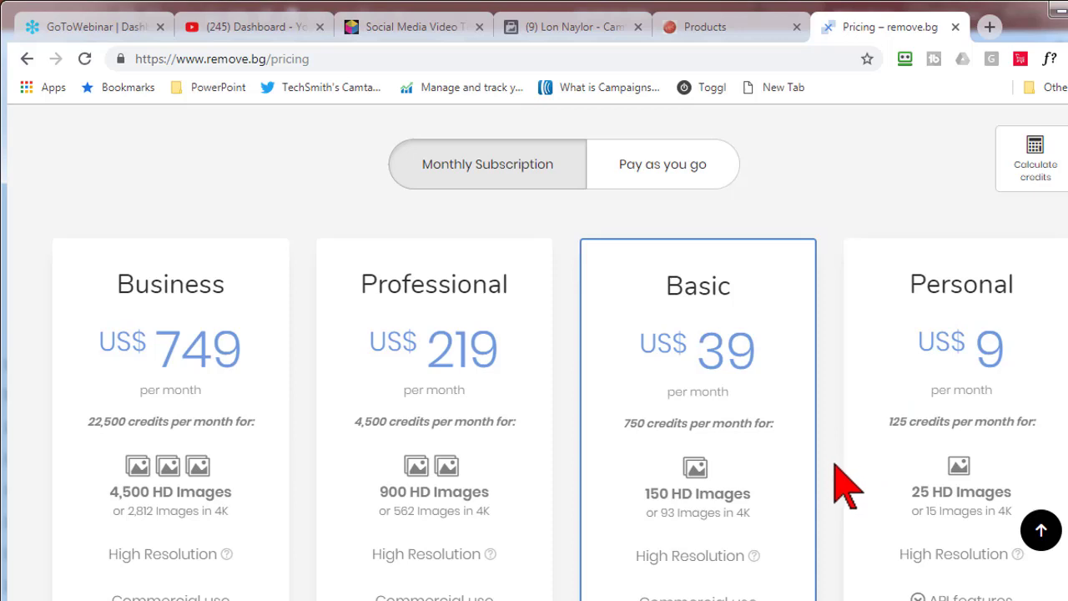
scroll(847, 477, "down", 1)
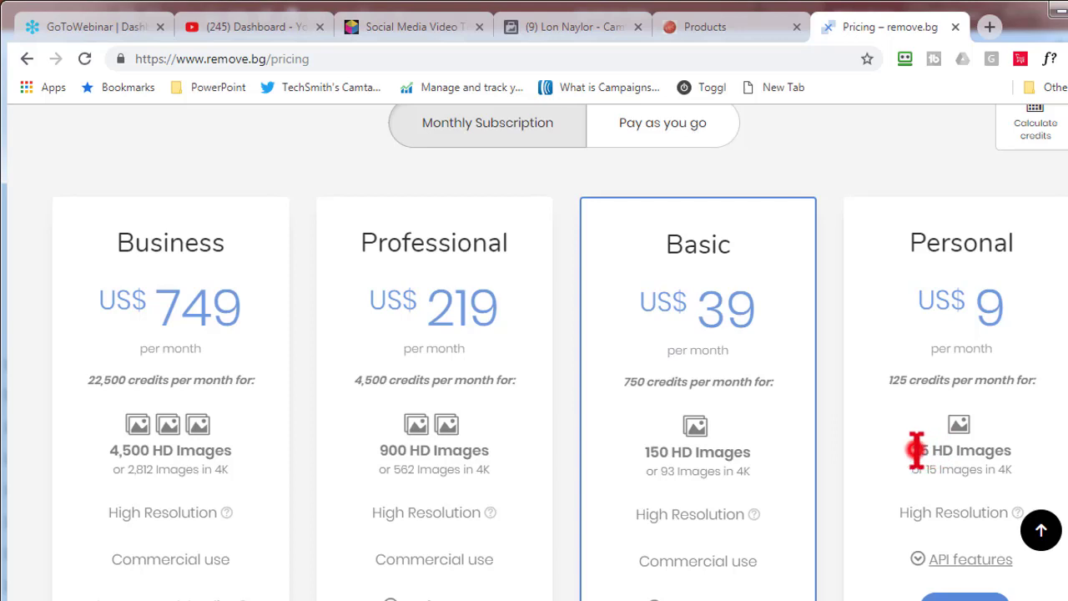
left_click_drag(916, 451, 1025, 468)
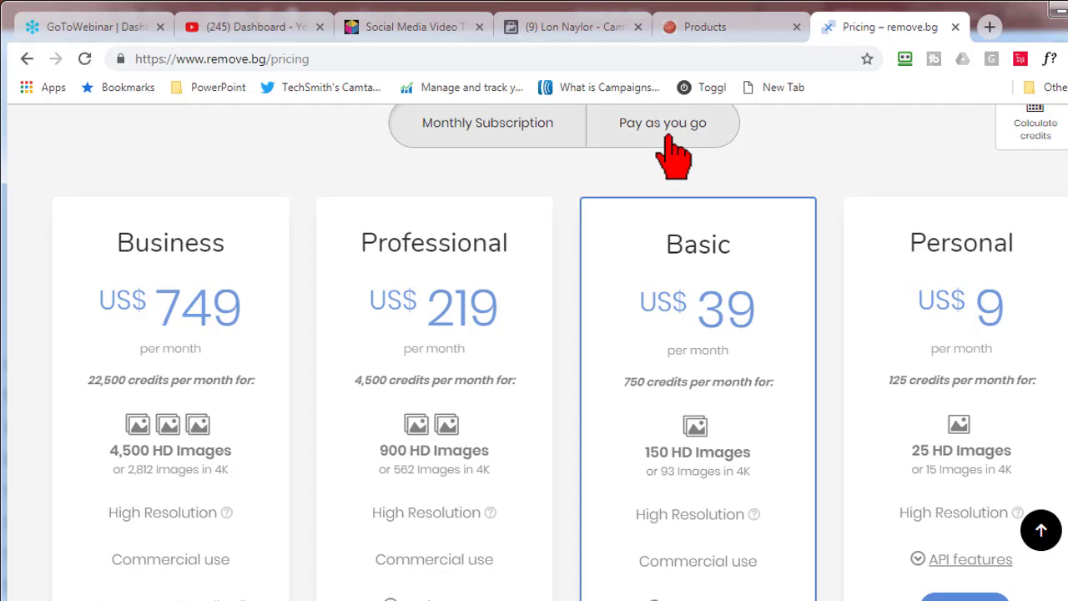
- Toggle to Pay as you go pricing: 100, 10 and 1 image packs
left_click(665, 134)
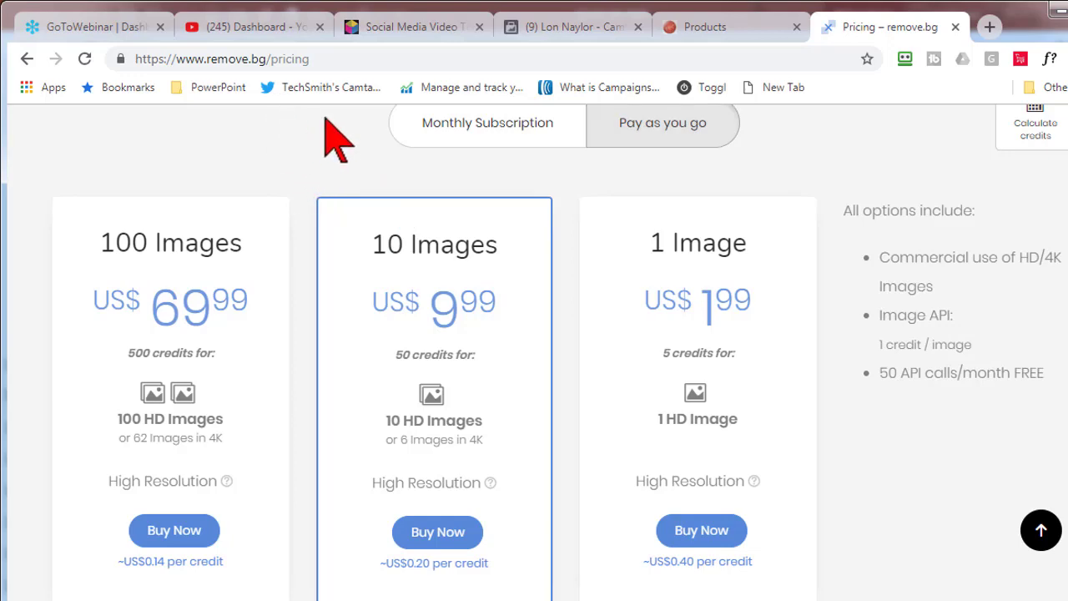
scroll(329, 146, "up", 3)
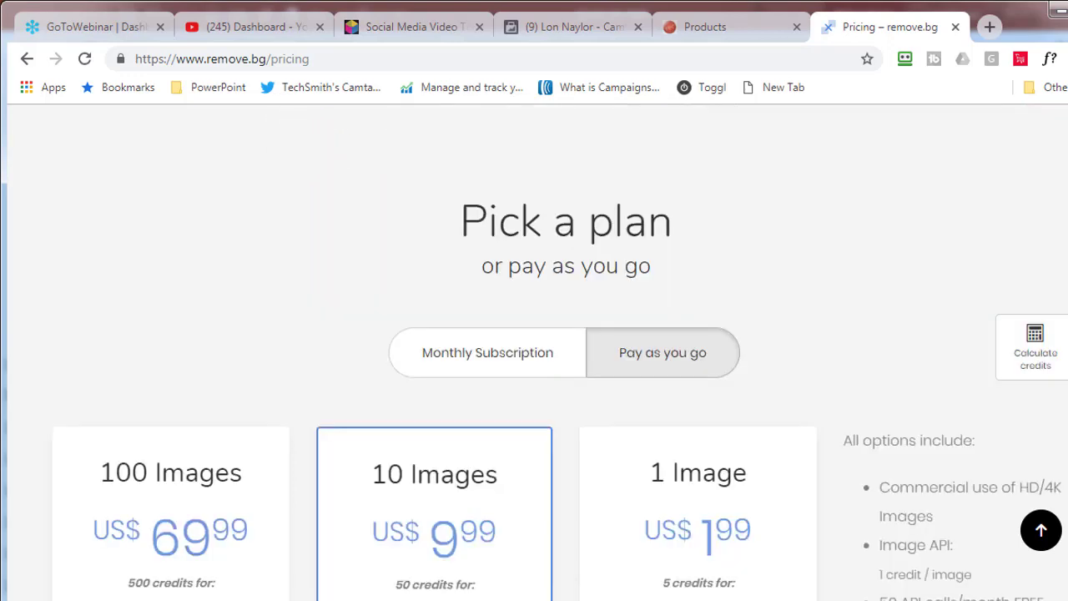
- Bring the Screencast Coaching Webinar title slide back on screen
scroll(534, 351, "up", 6)
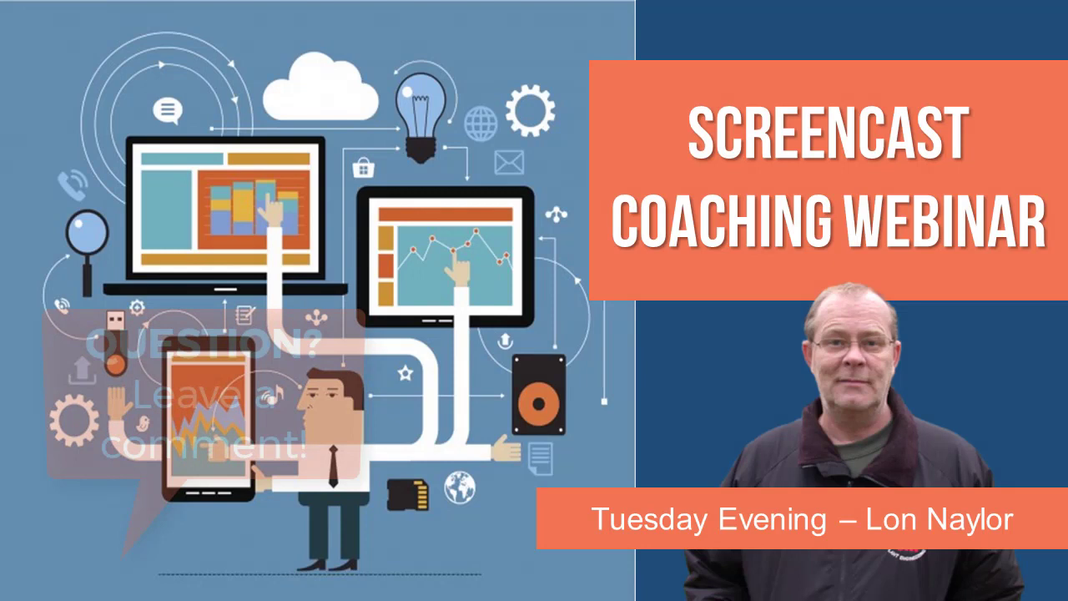